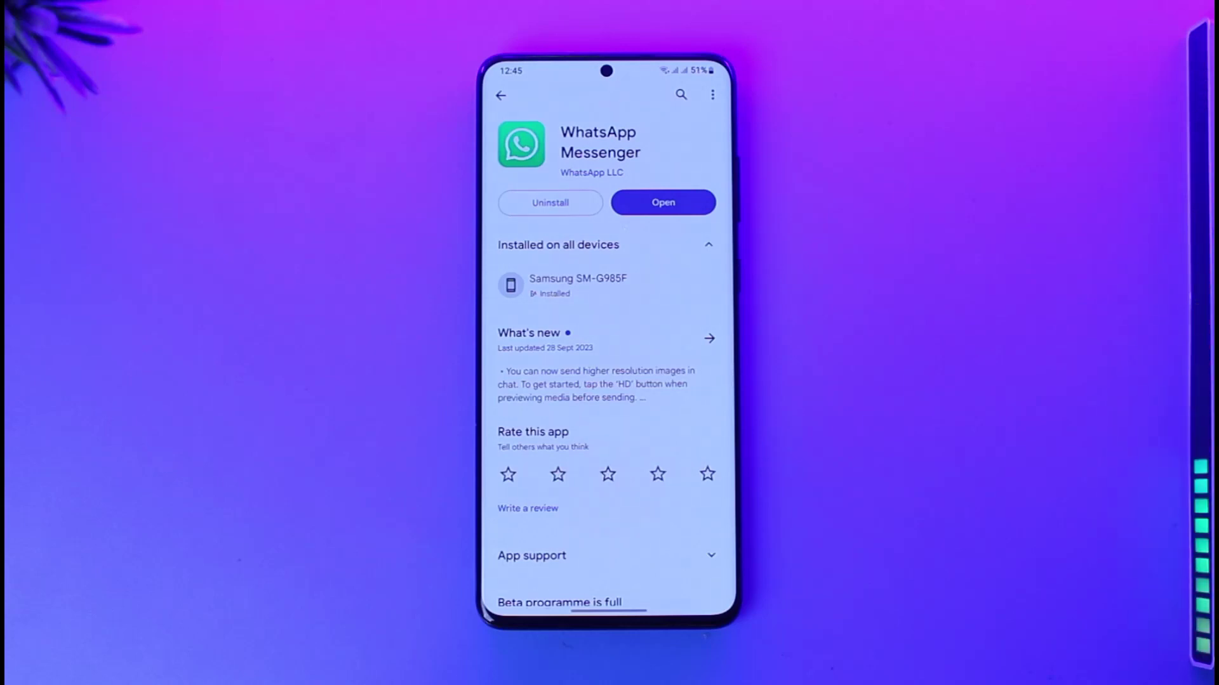
Launch WhatsApp from its Play Store page and reach Privacy through the profile settings
click(663, 202)
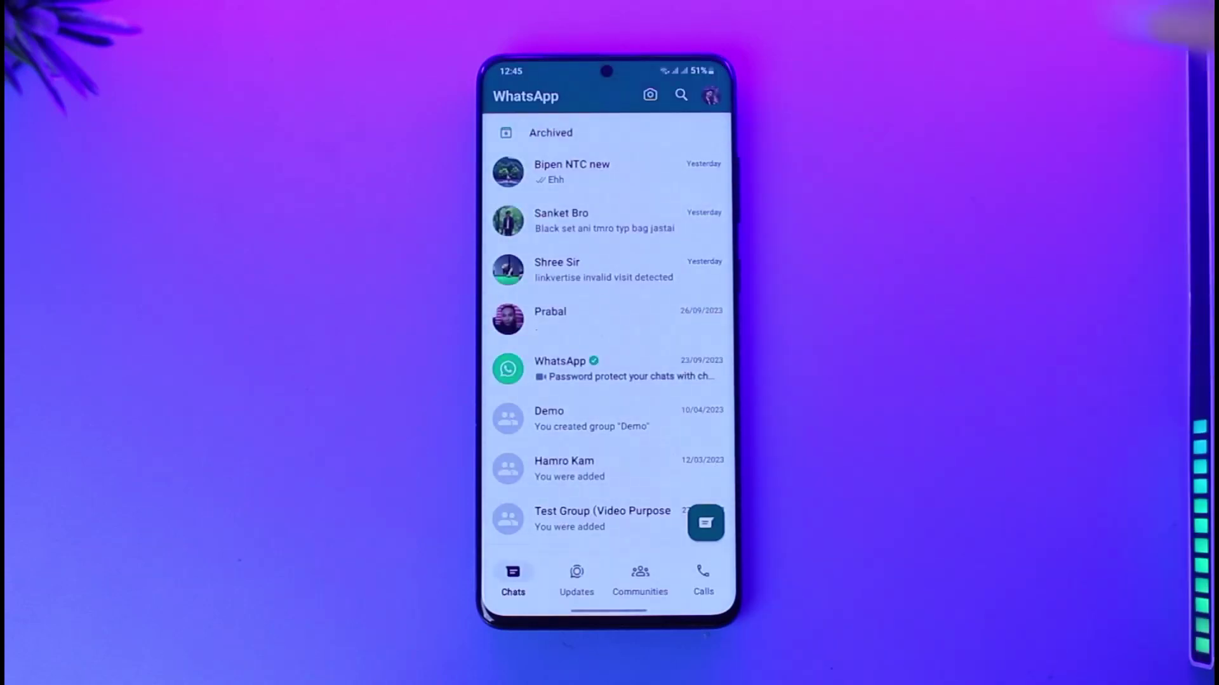
click(710, 95)
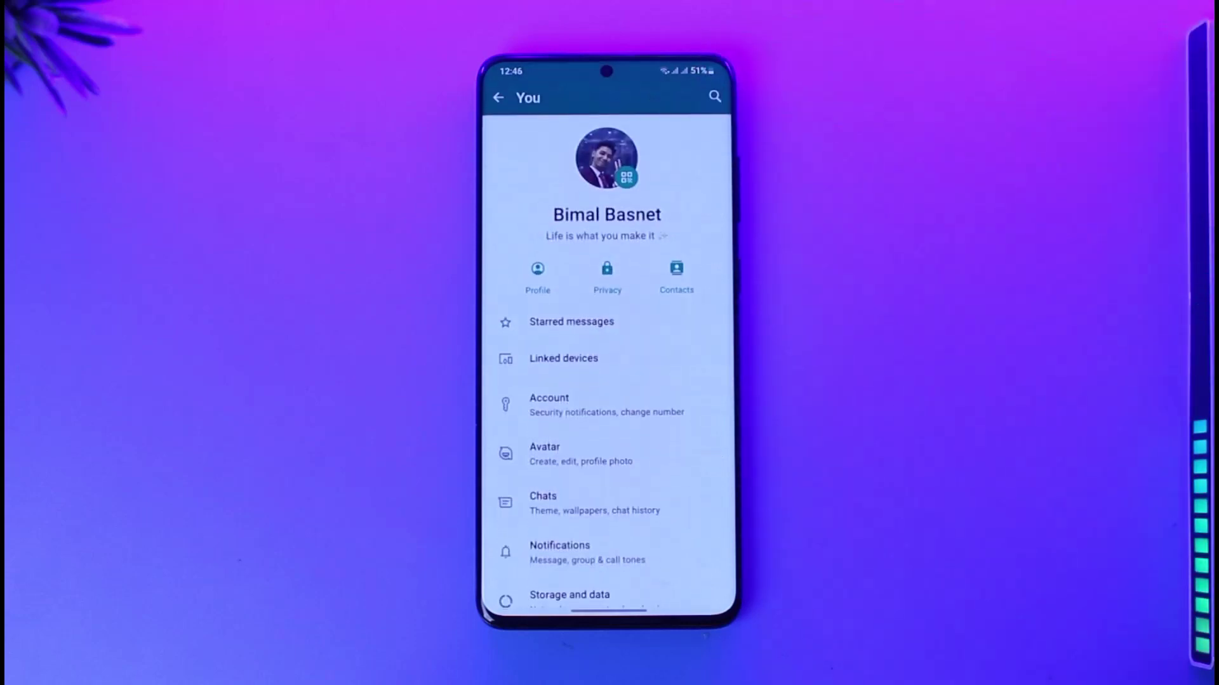
click(607, 272)
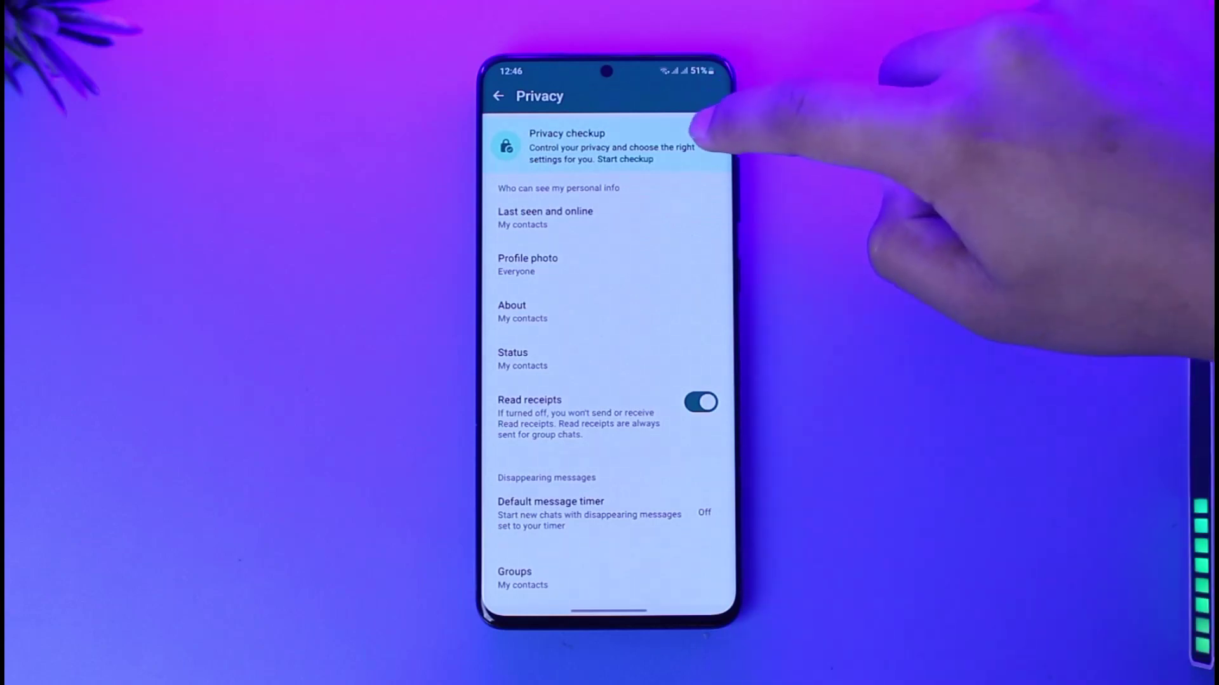
Dismiss the Privacy checkup banner, open Status privacy, and preview the 'My contacts except...' list
click(715, 133)
click(671, 303)
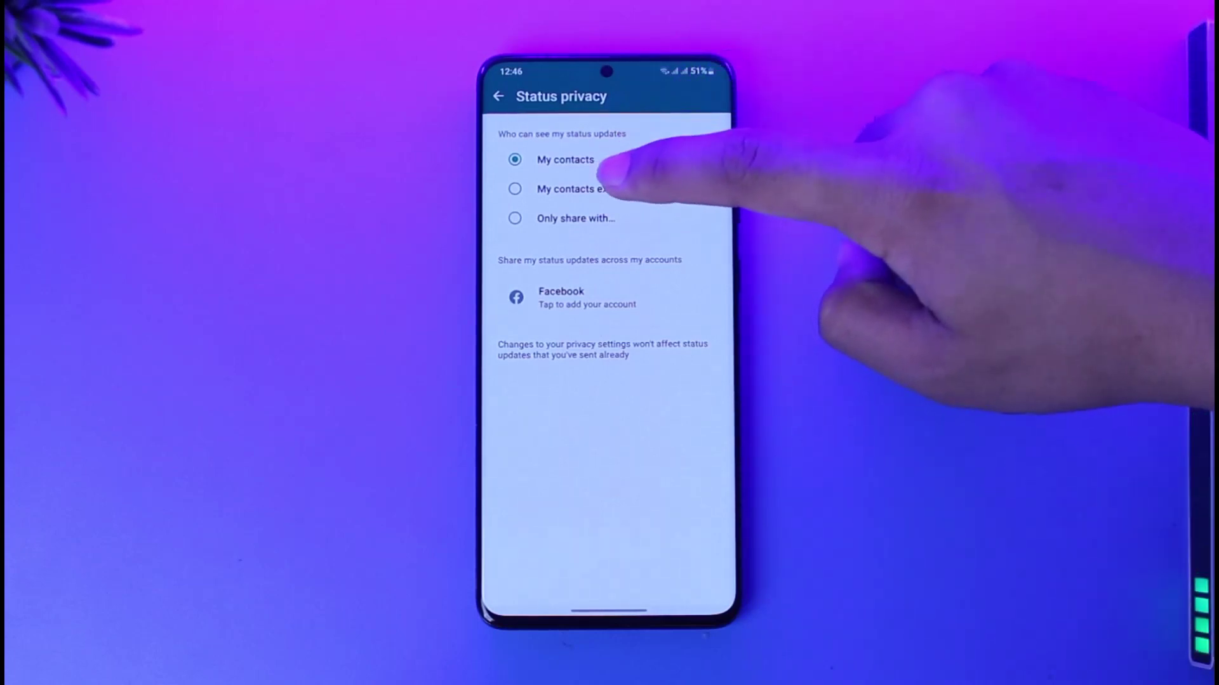
click(620, 189)
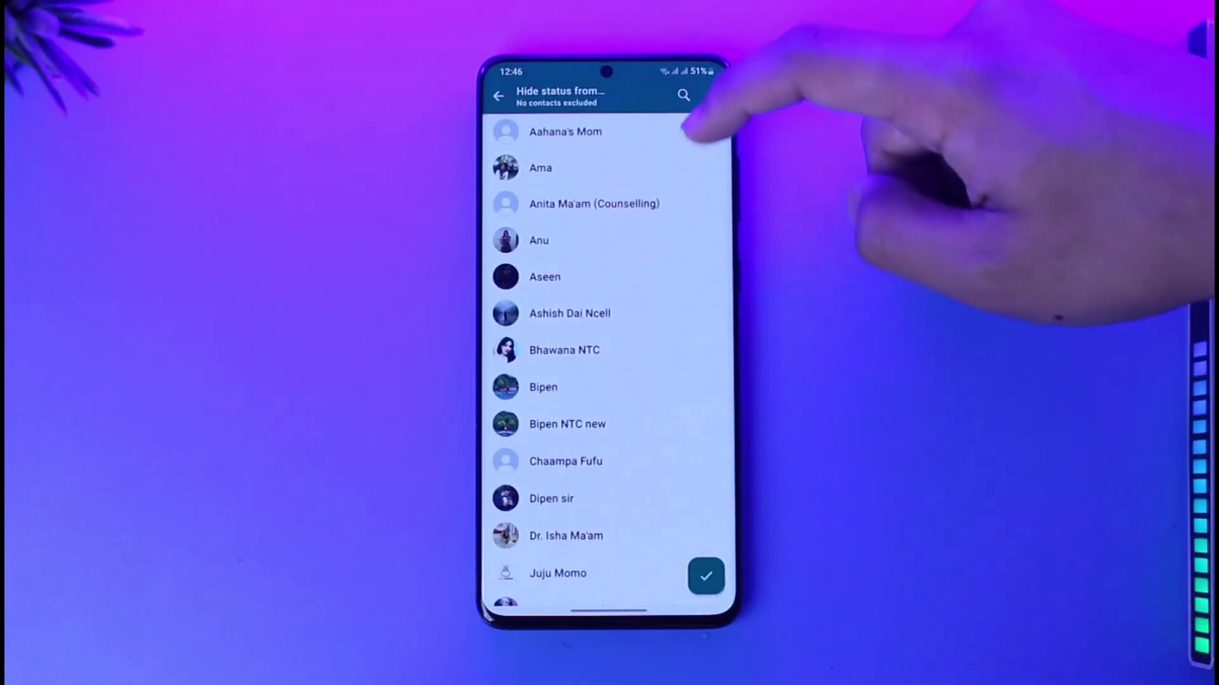
drag(729, 169, 681, 114)
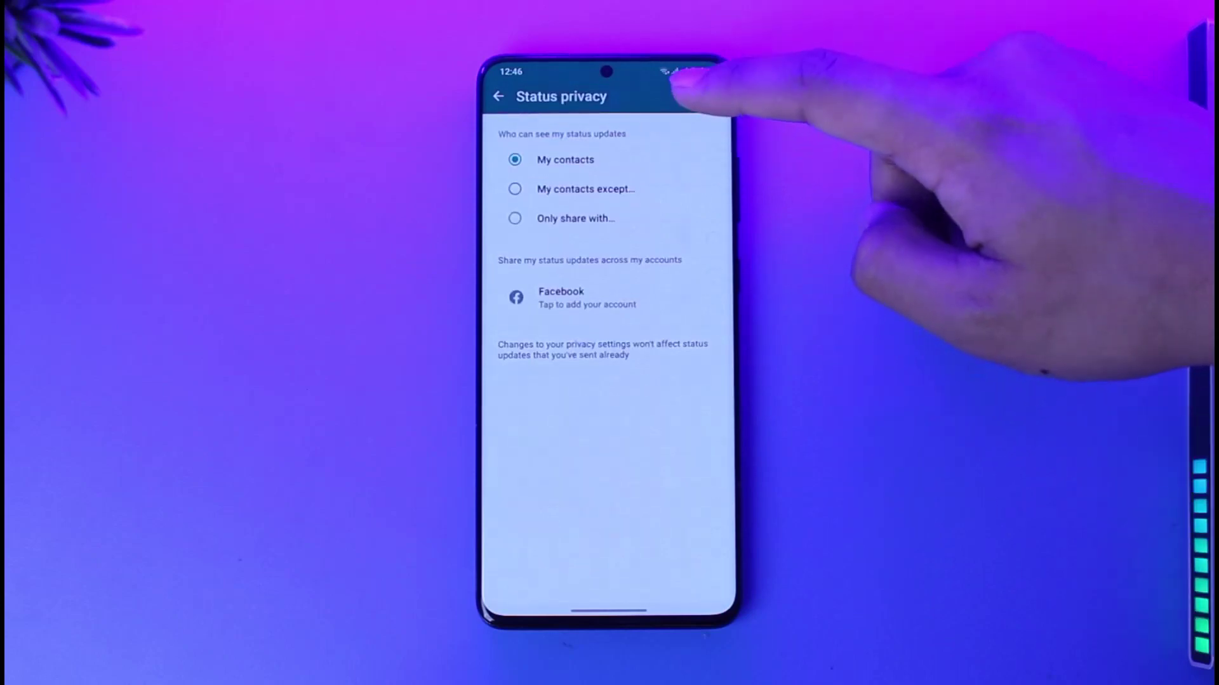
click(657, 218)
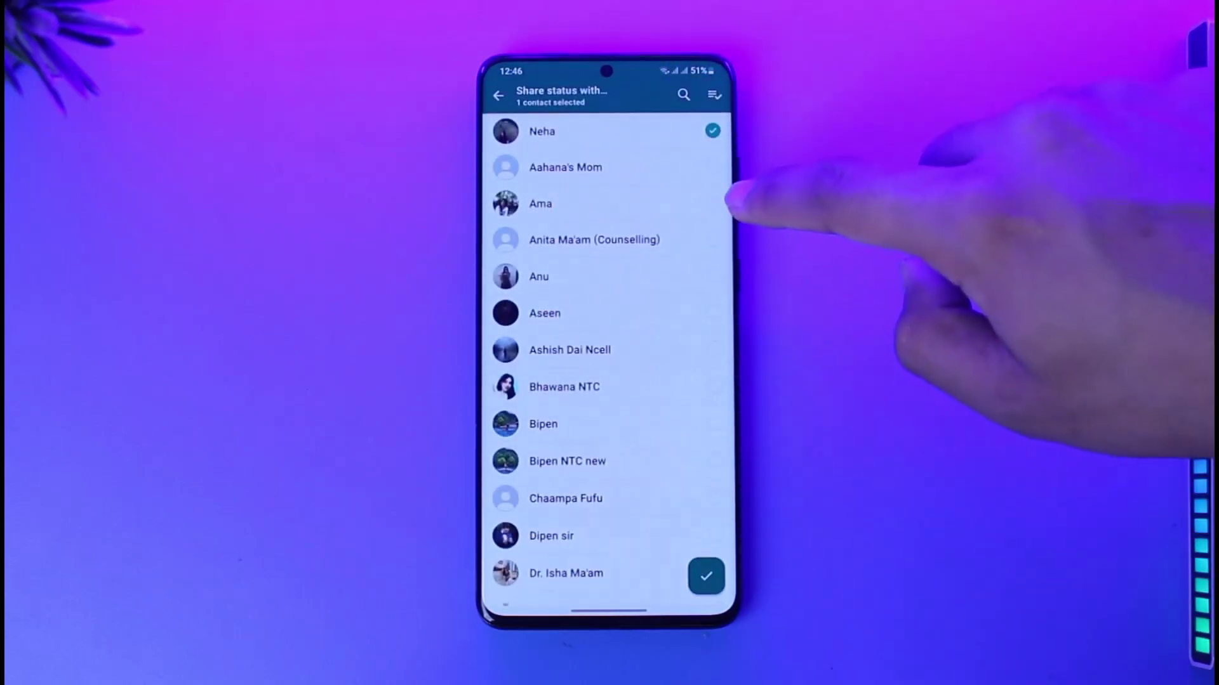
drag(729, 162, 681, 152)
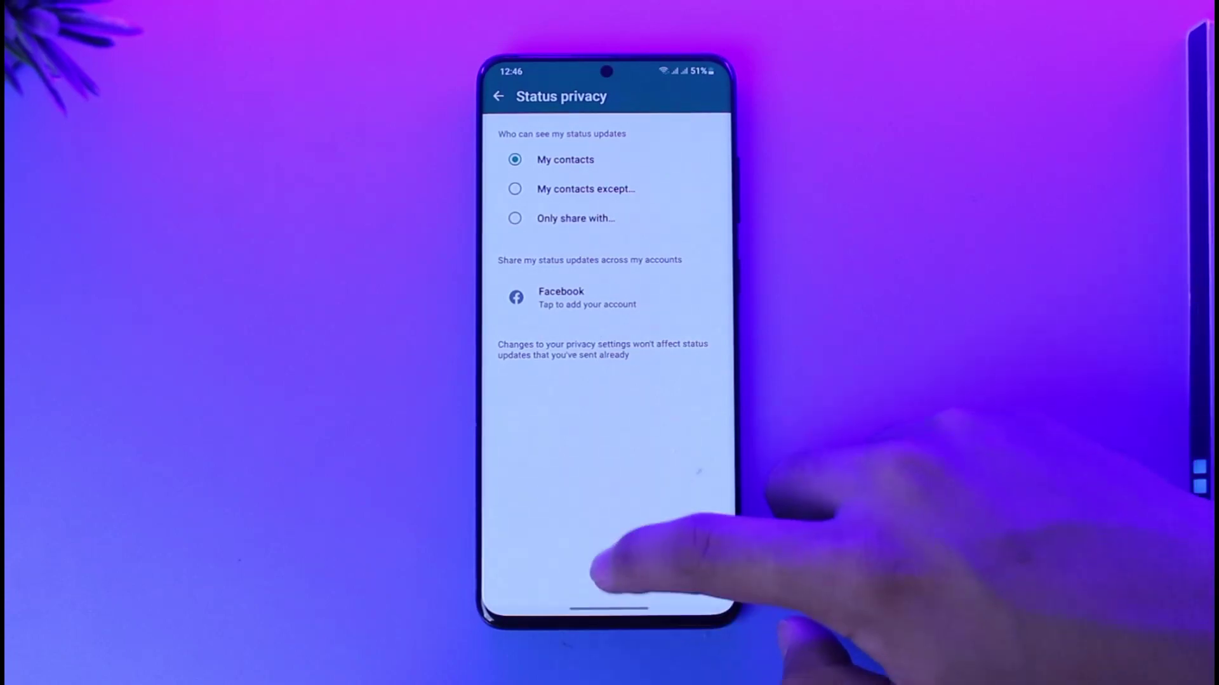
Switch back to the Play Store's WhatsApp Messenger listing via the recent apps overview
drag(595, 590, 624, 409)
drag(591, 343, 657, 333)
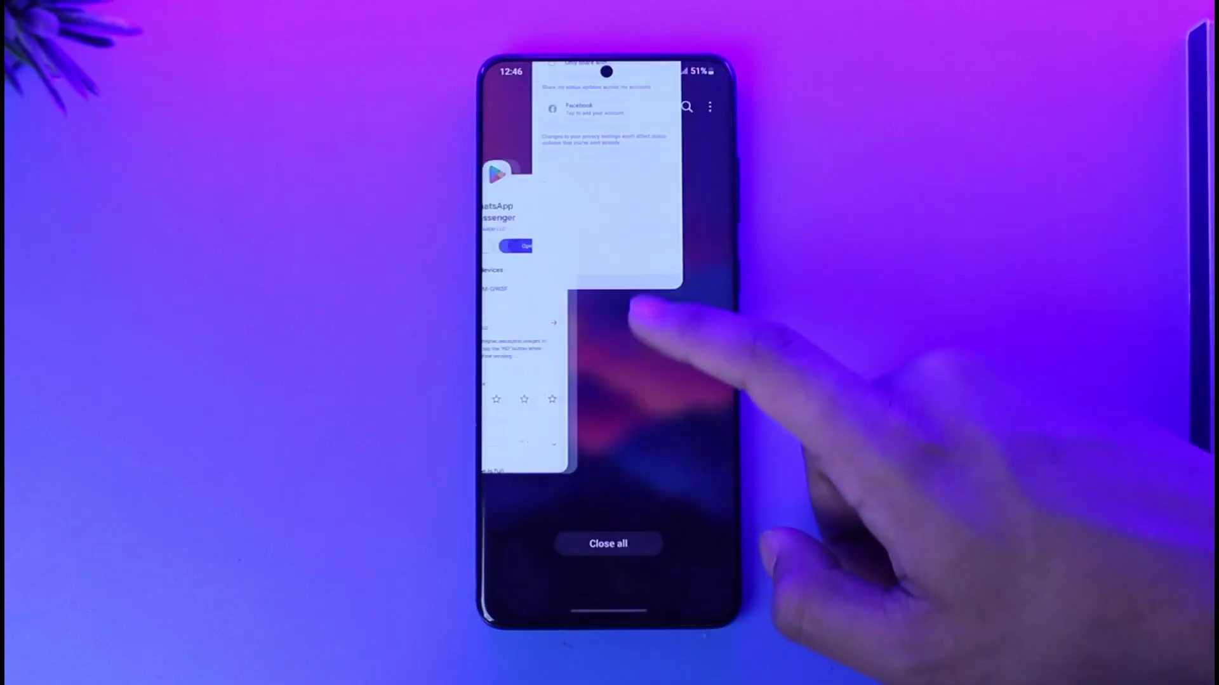
click(667, 381)
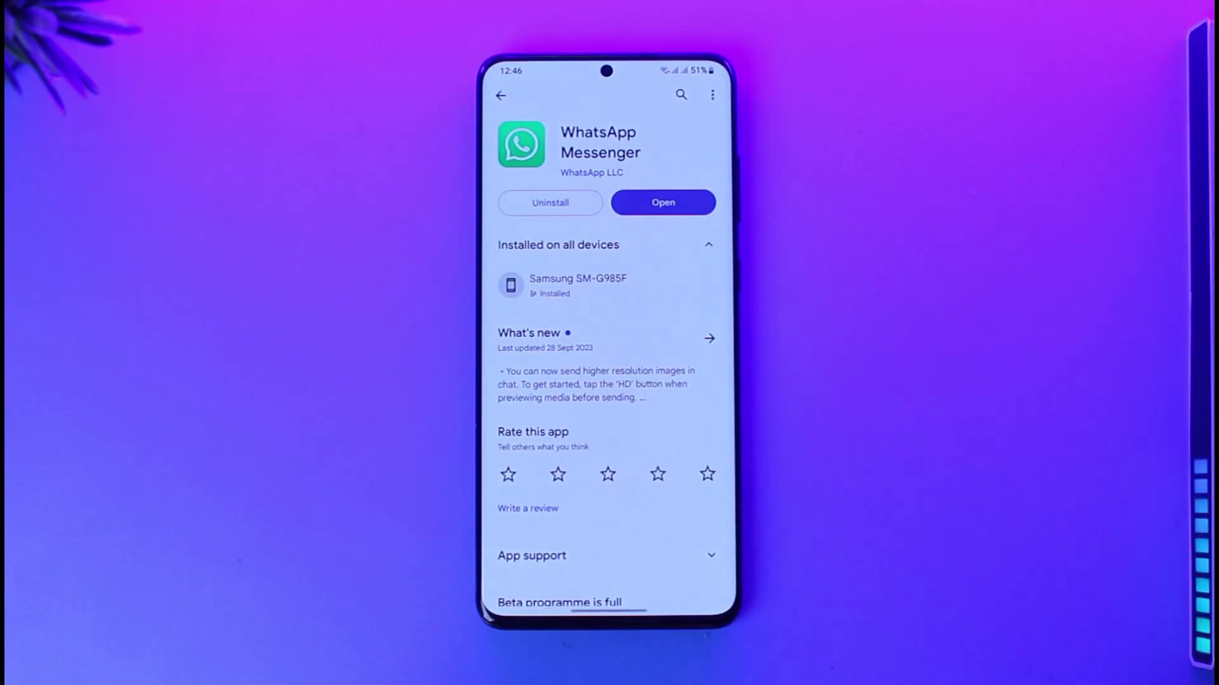